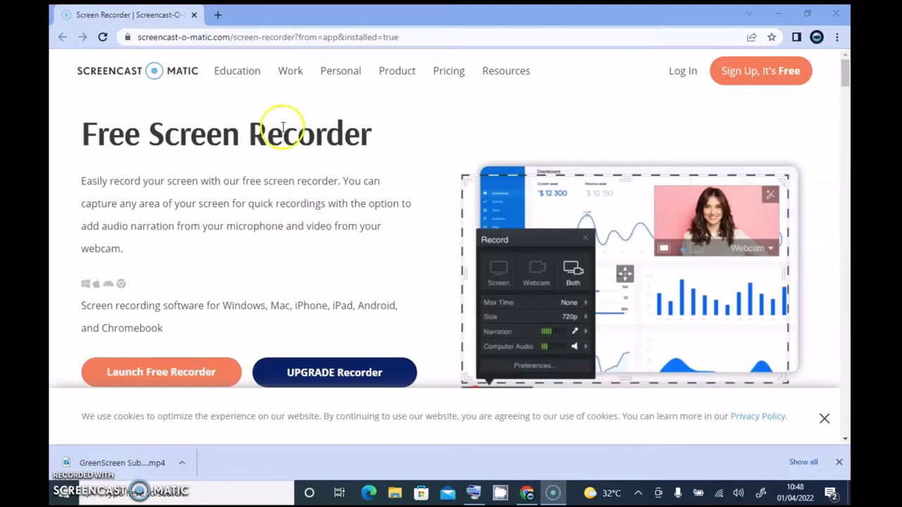
Replace the screen recorder tab with a new tab and load tiktok.com.
click(220, 16)
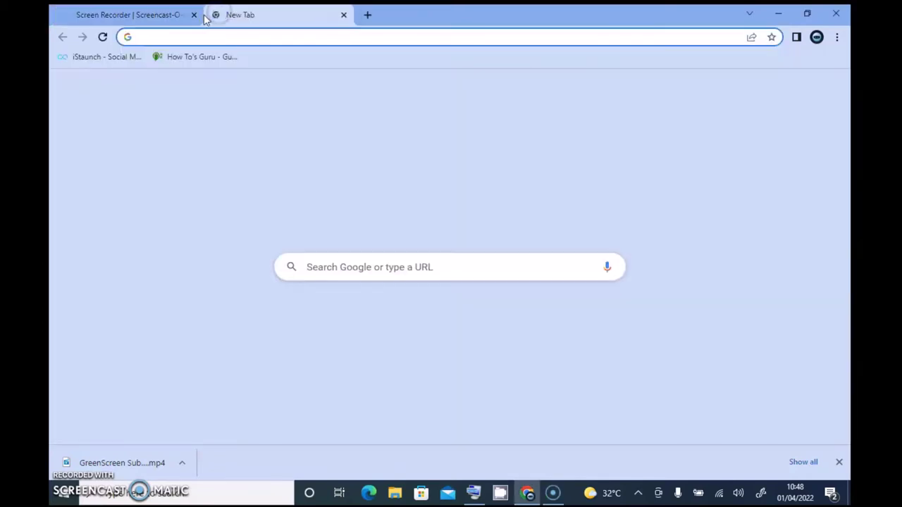
click(194, 14)
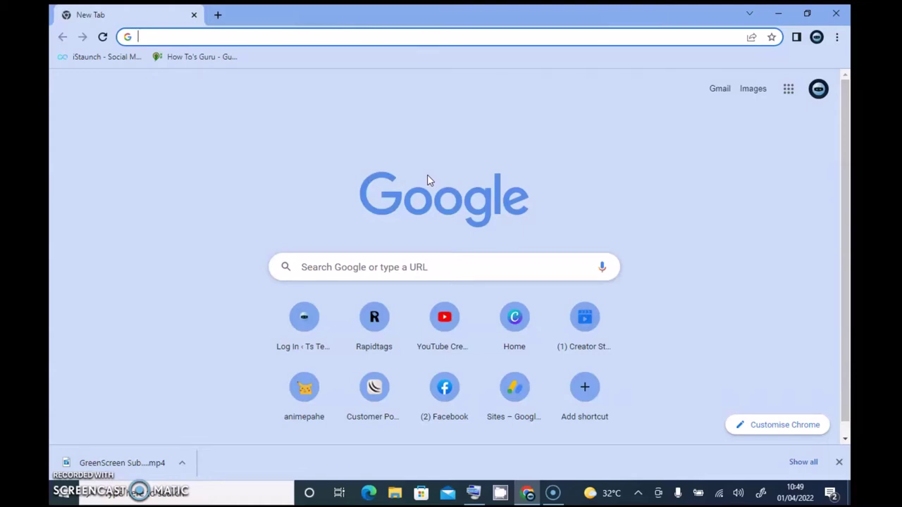
text(tik)
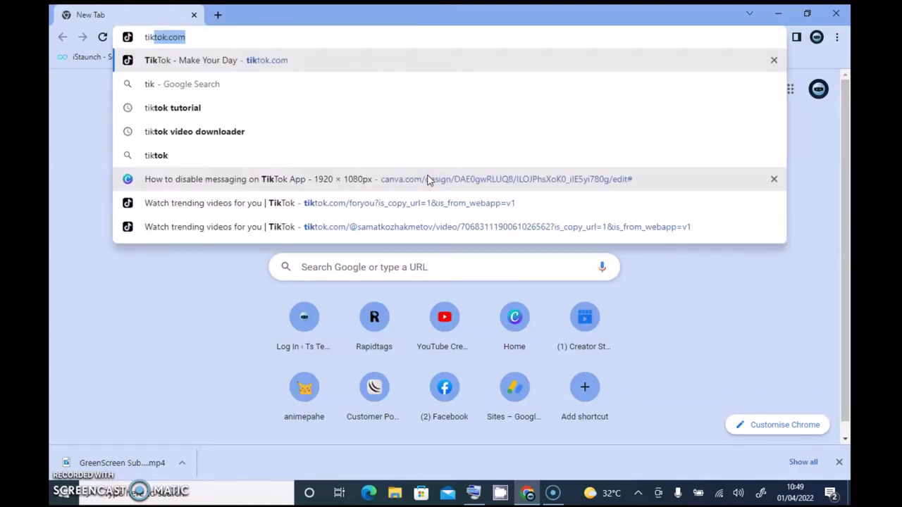
text(tok)
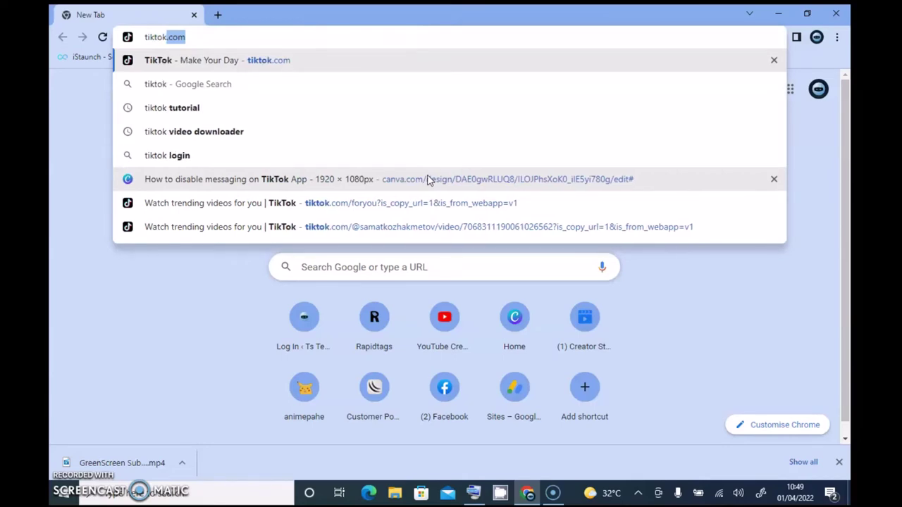
text(.com)
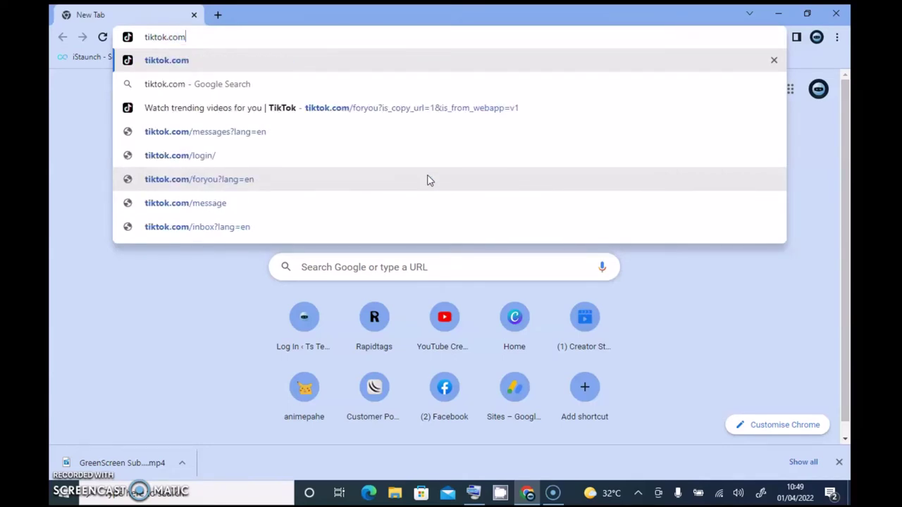
key(Return)
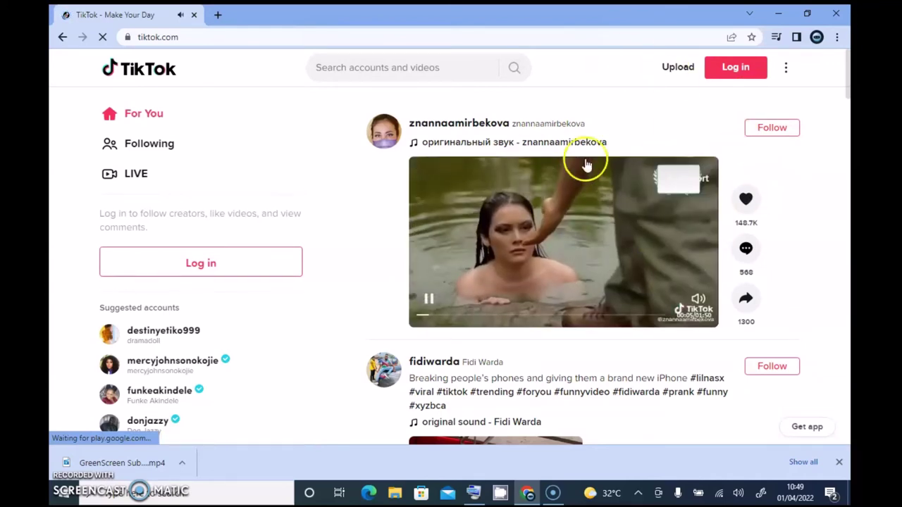
Open the first For You video on its own page, pausing and resuming it.
click(430, 300)
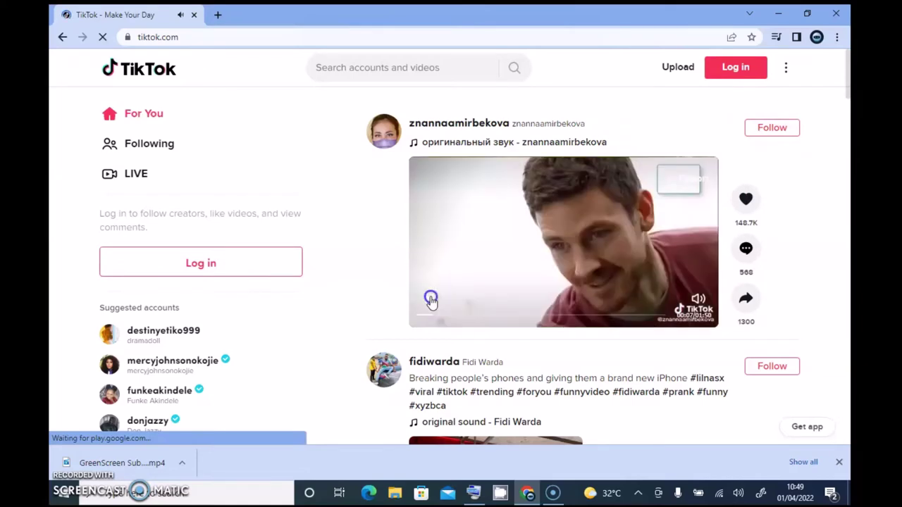
click(544, 253)
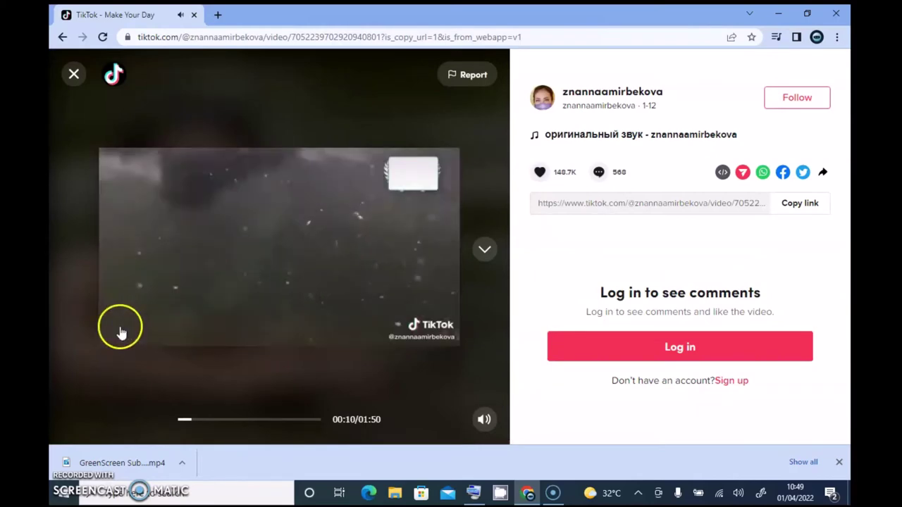
click(173, 304)
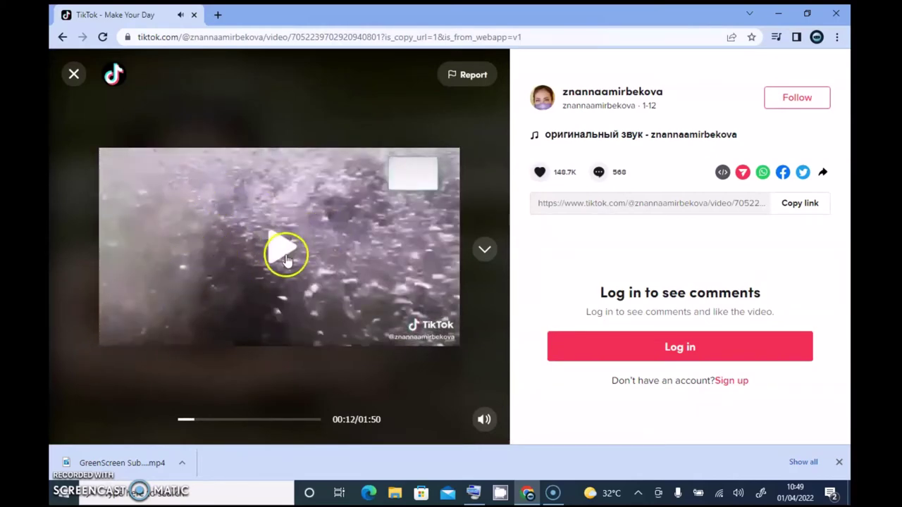
click(282, 278)
click(298, 277)
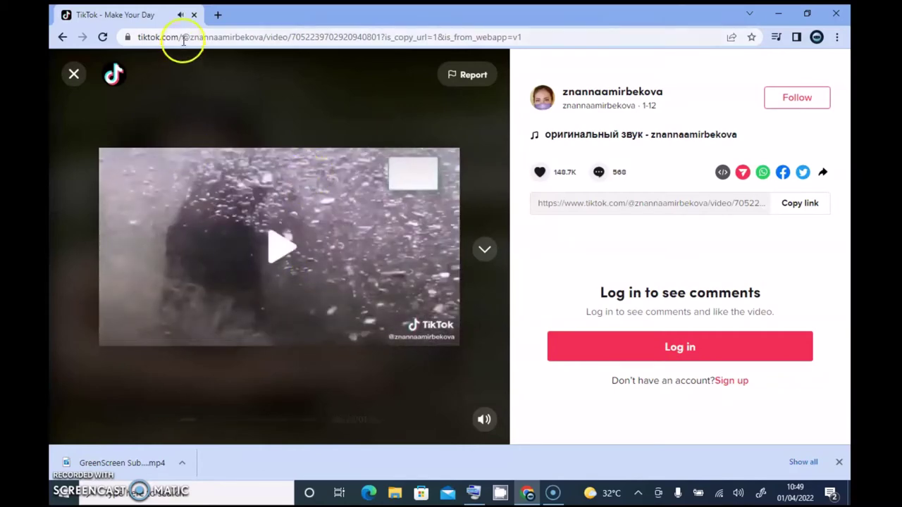
Close the video page, pause the top feed video, and start logging in.
click(74, 76)
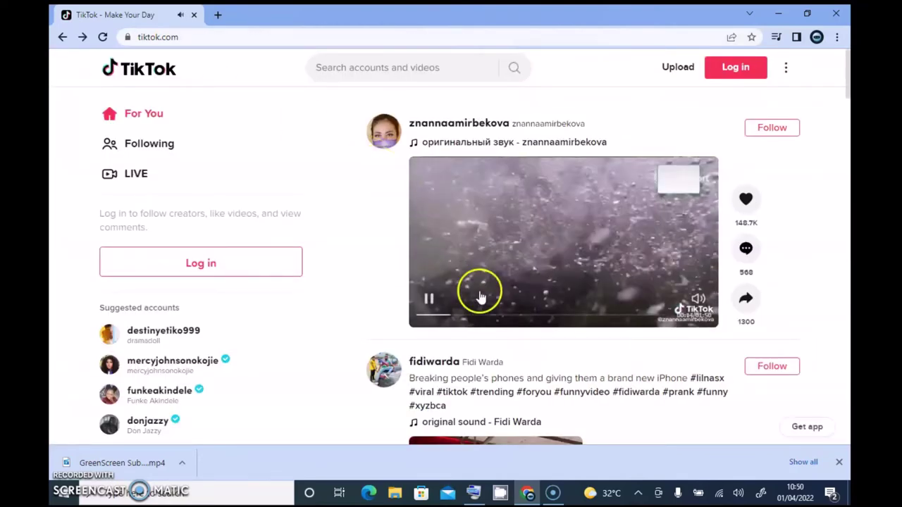
click(428, 299)
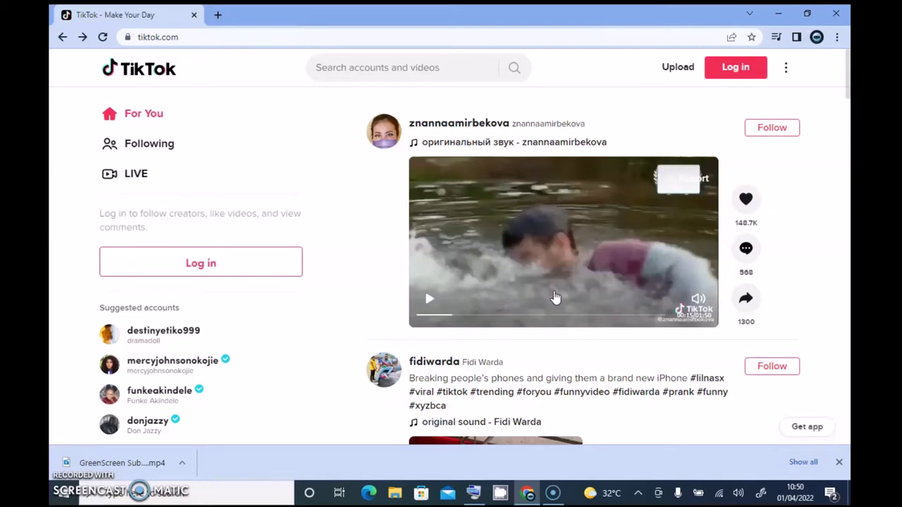
click(741, 74)
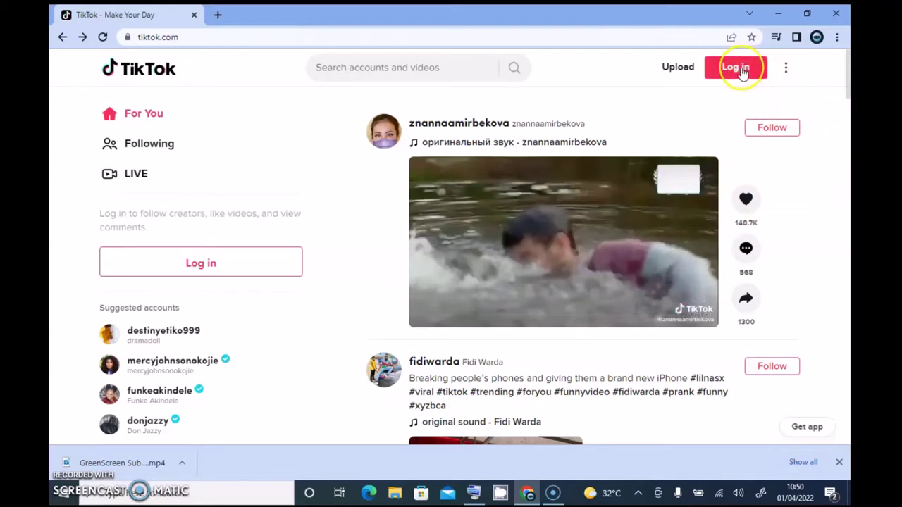
Open the login dialog and display the QR code login option.
click(737, 74)
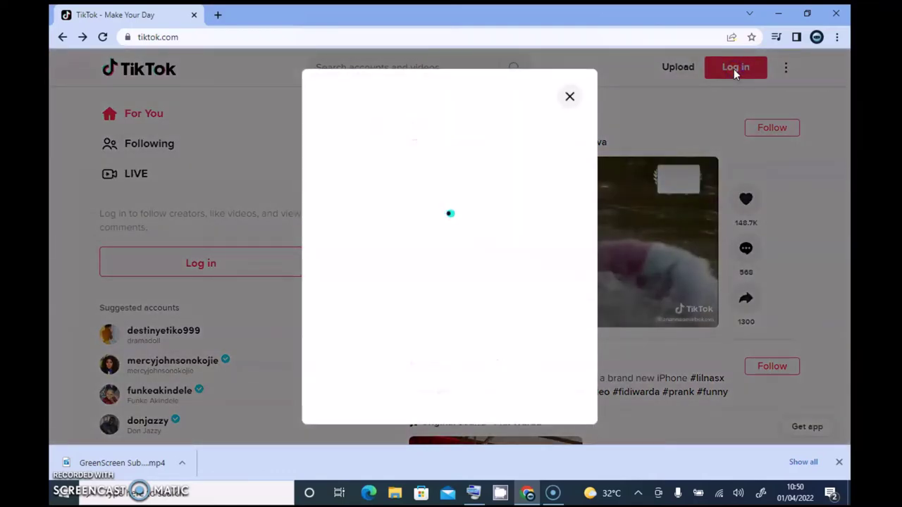
click(530, 212)
click(378, 153)
click(415, 164)
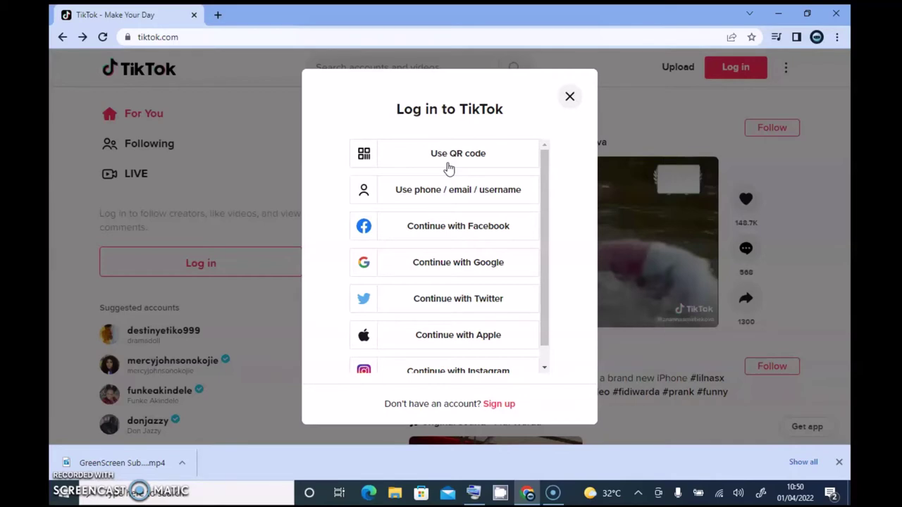
click(448, 167)
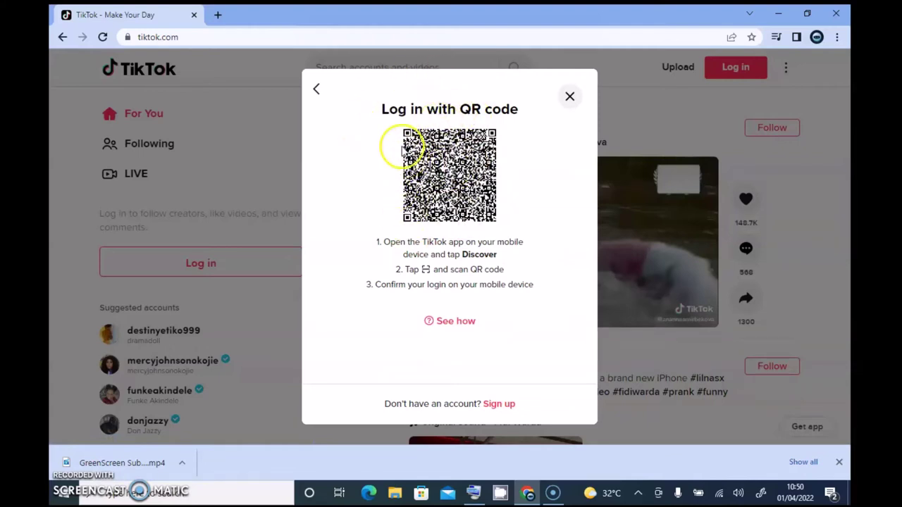
Go back to the login options and choose phone / email / username.
click(320, 89)
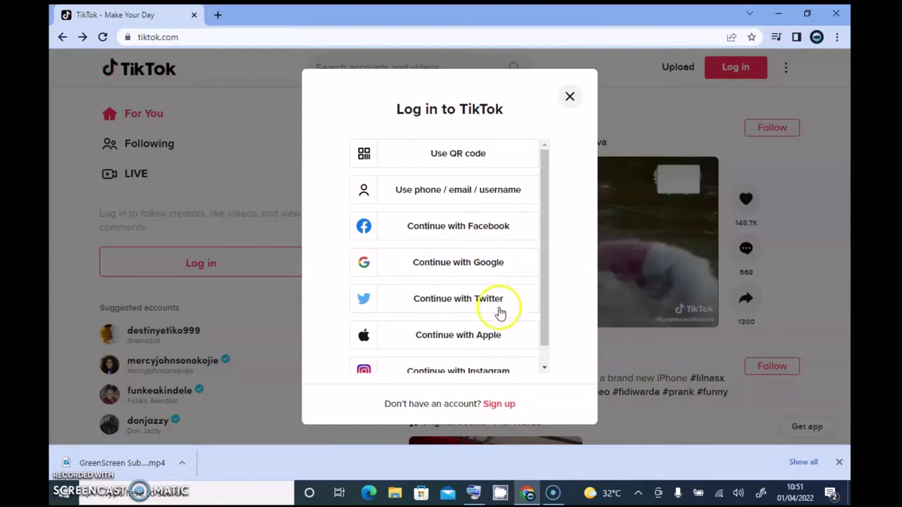
click(544, 360)
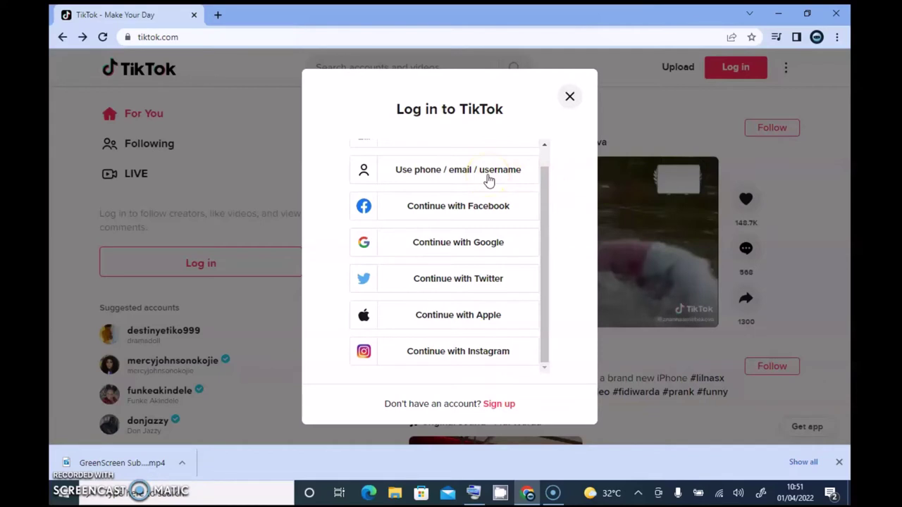
click(489, 179)
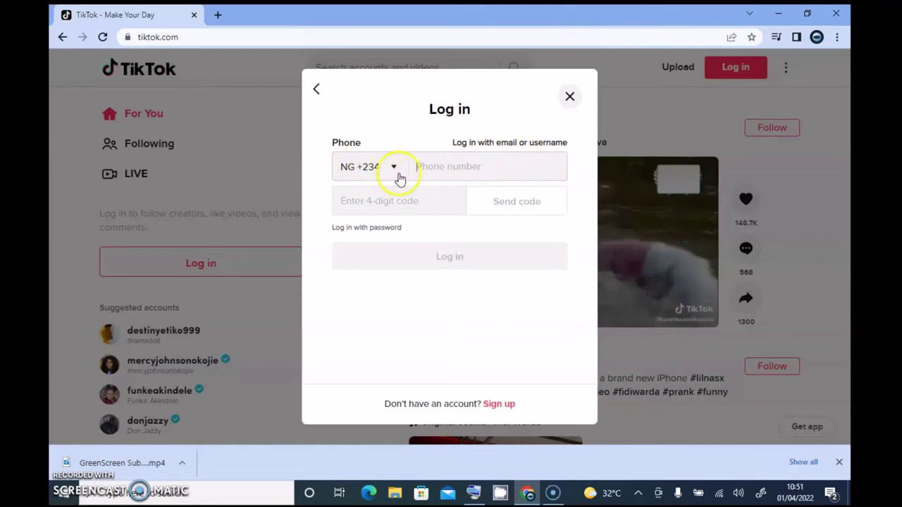
Log in through the email/username form using Chrome's saved email and password.
click(431, 167)
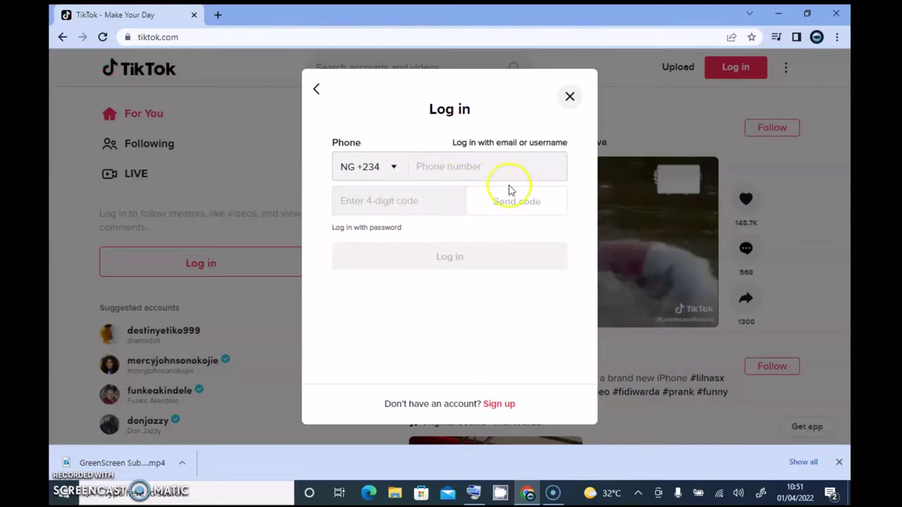
click(537, 150)
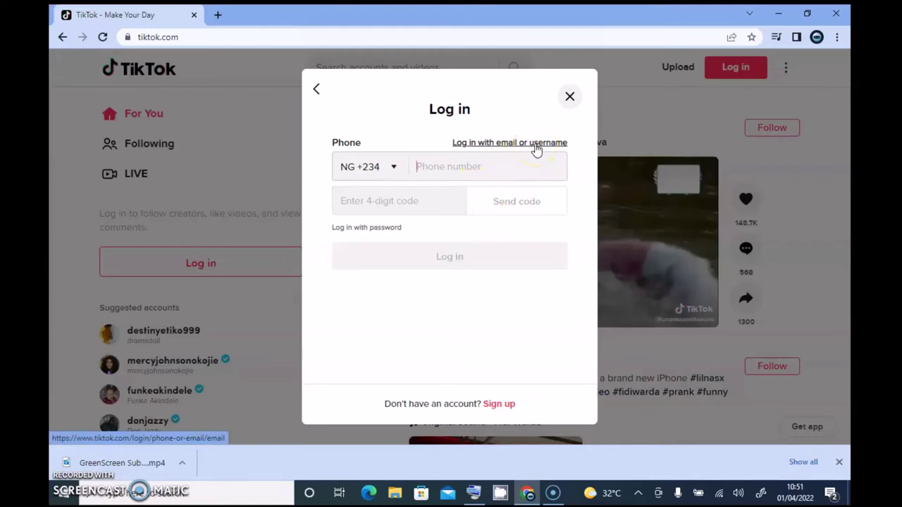
click(479, 179)
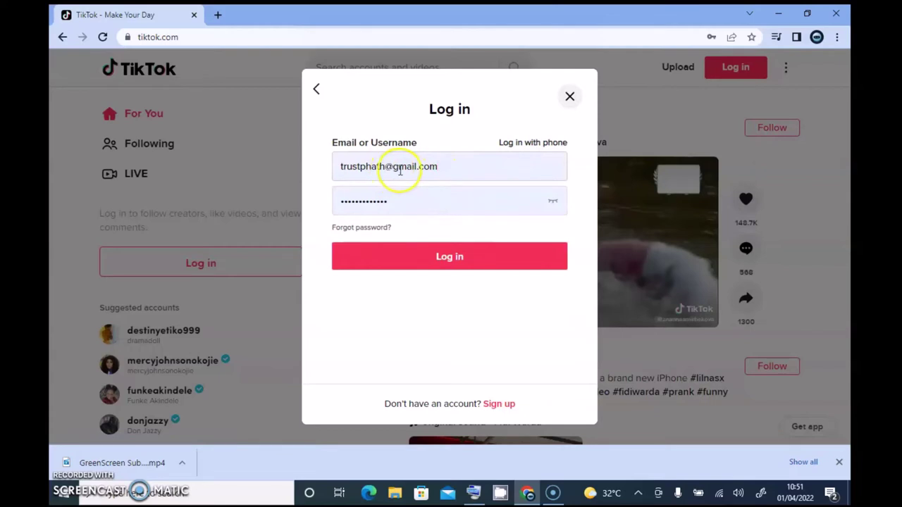
click(419, 261)
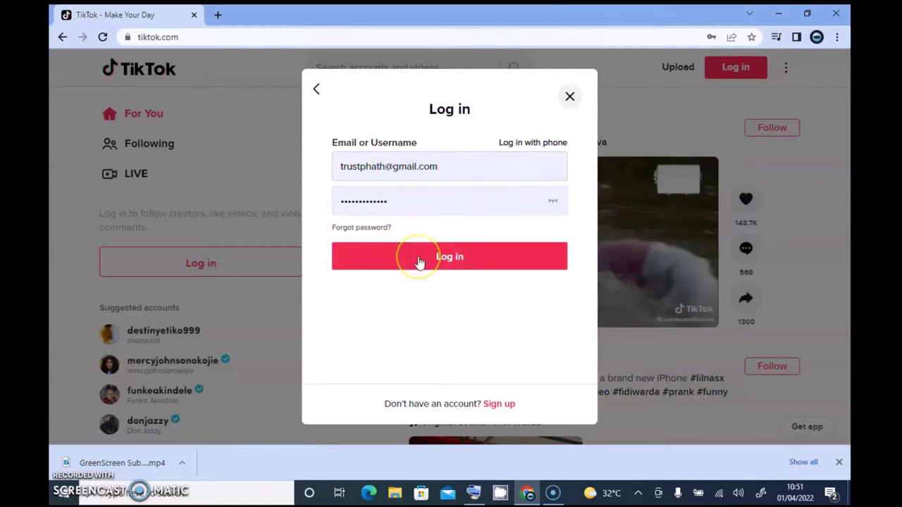
click(403, 169)
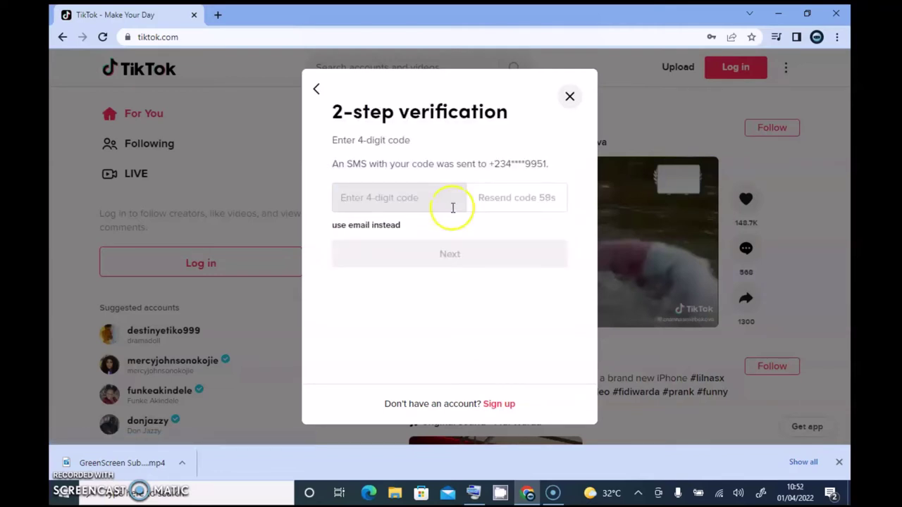
Enter the 4-digit SMS verification code and submit it.
click(403, 196)
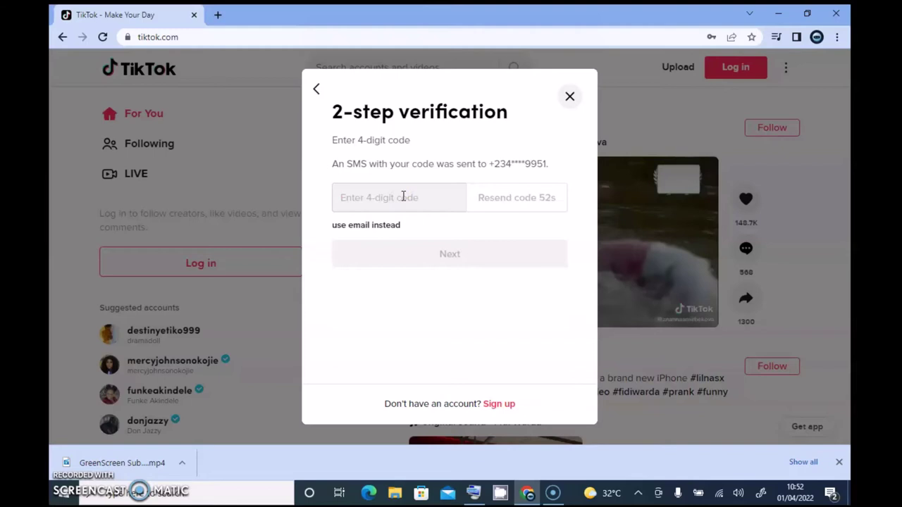
click(403, 195)
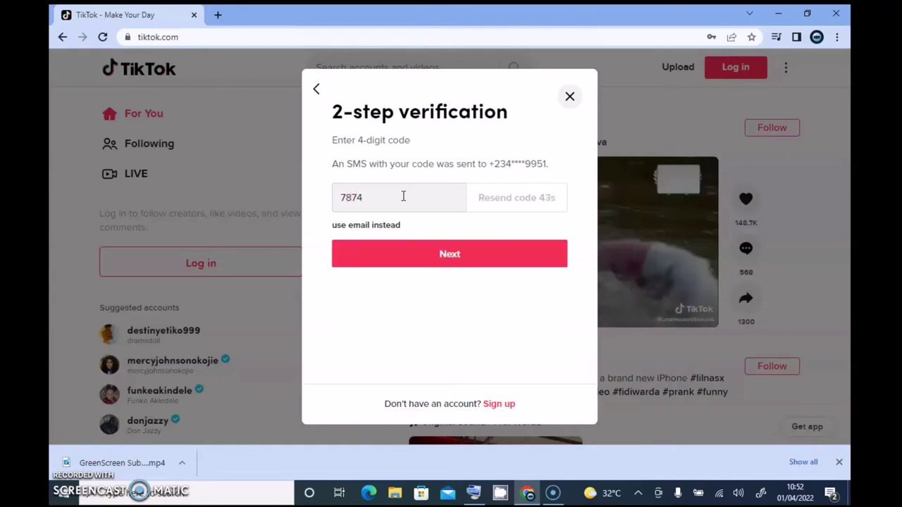
click(413, 255)
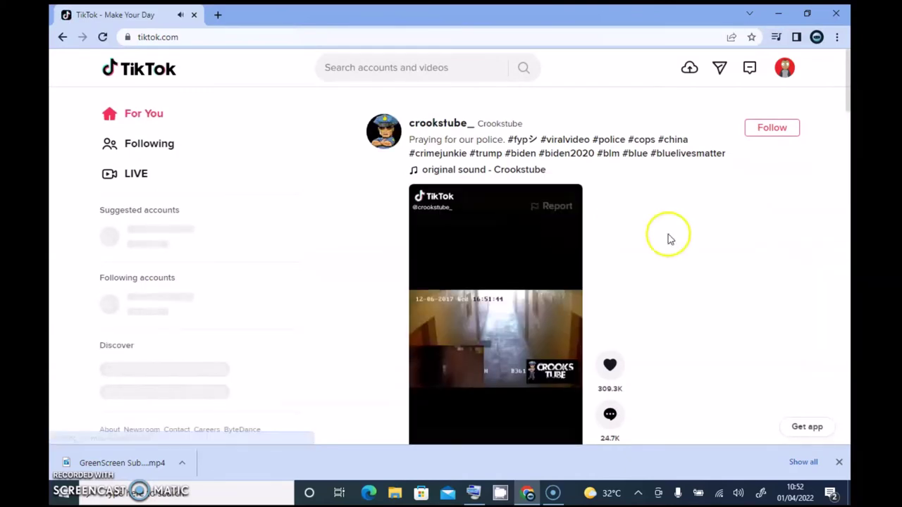
Scroll the signed-in feed, pause and resume the crookstube video, then launch Microsoft Edge.
click(849, 113)
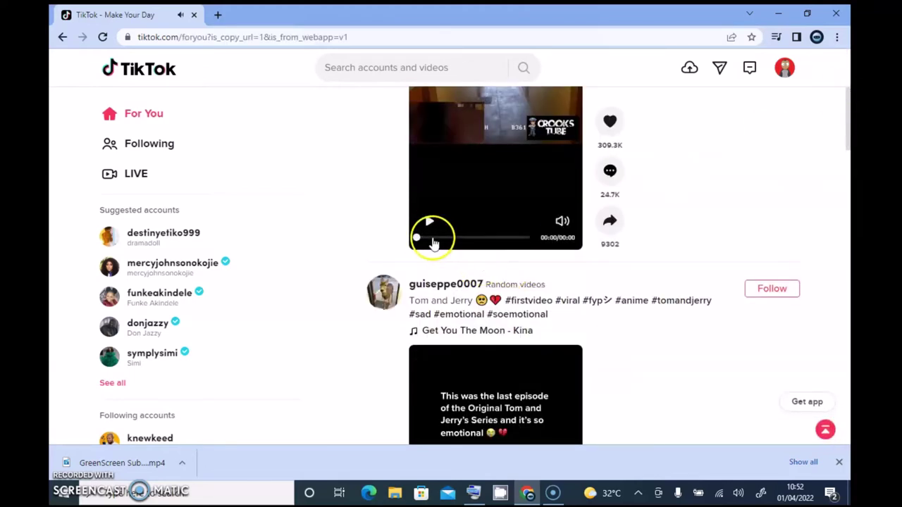
click(429, 224)
click(430, 224)
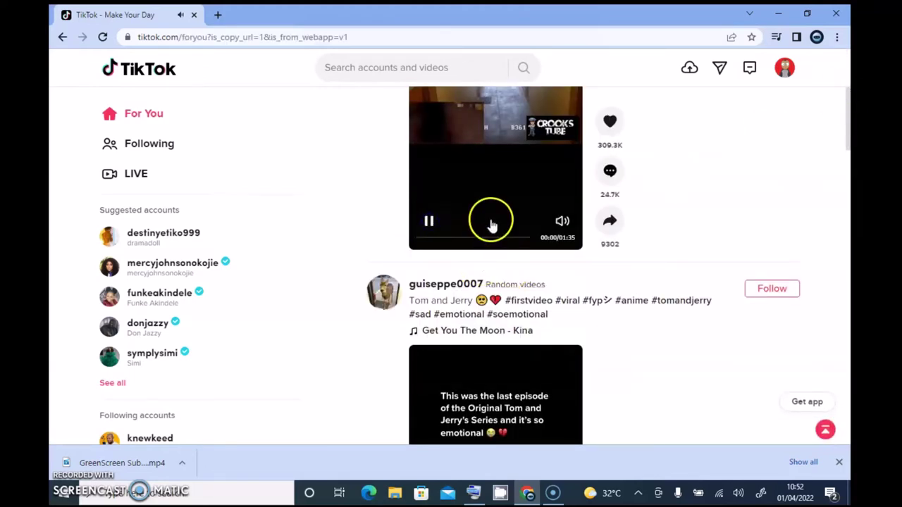
click(850, 71)
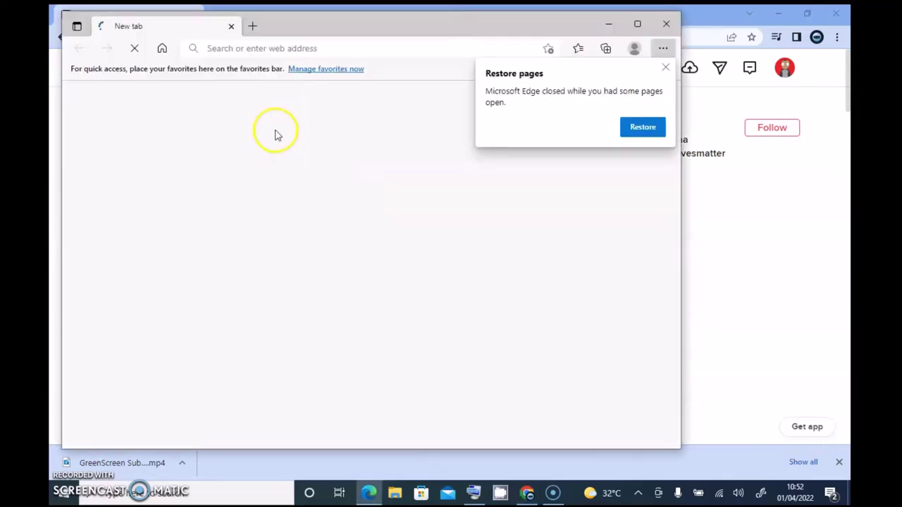
click(227, 48)
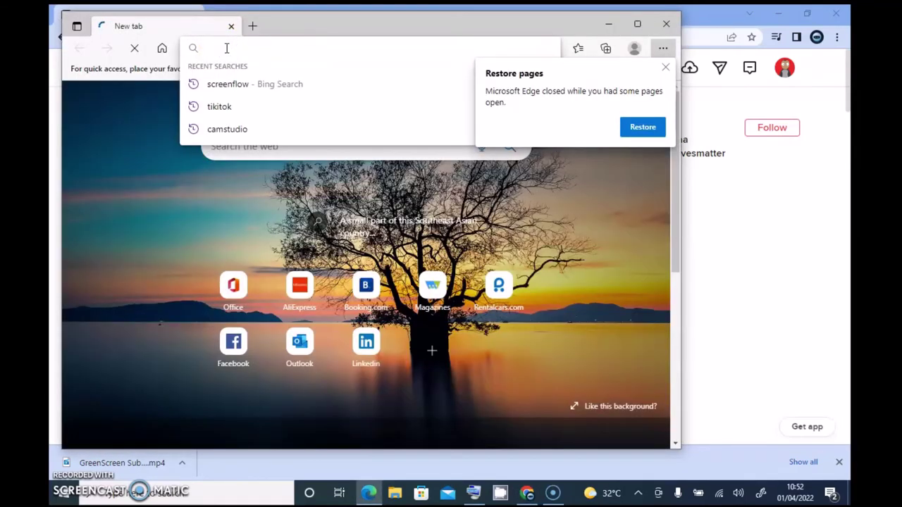
Load the mistyped tikitok.com in Edge, then correct it to tiktok.com.
text(tik)
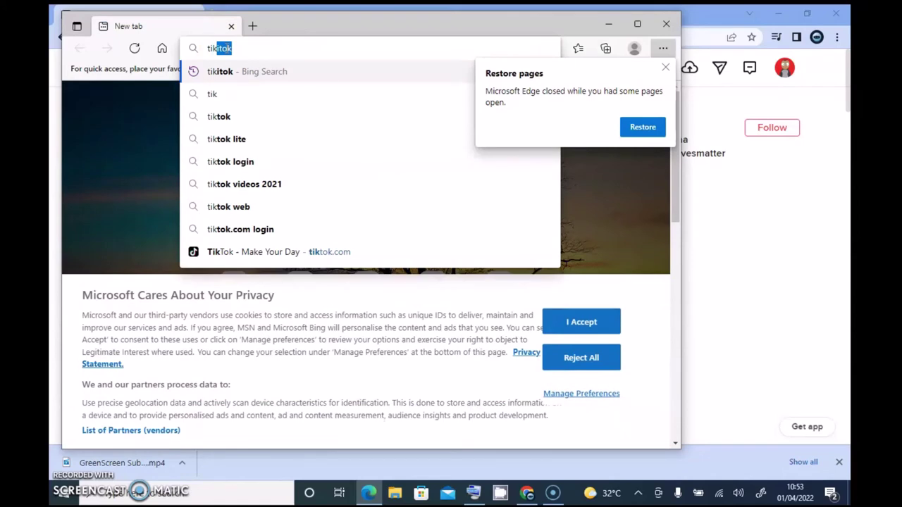
text(itok.com)
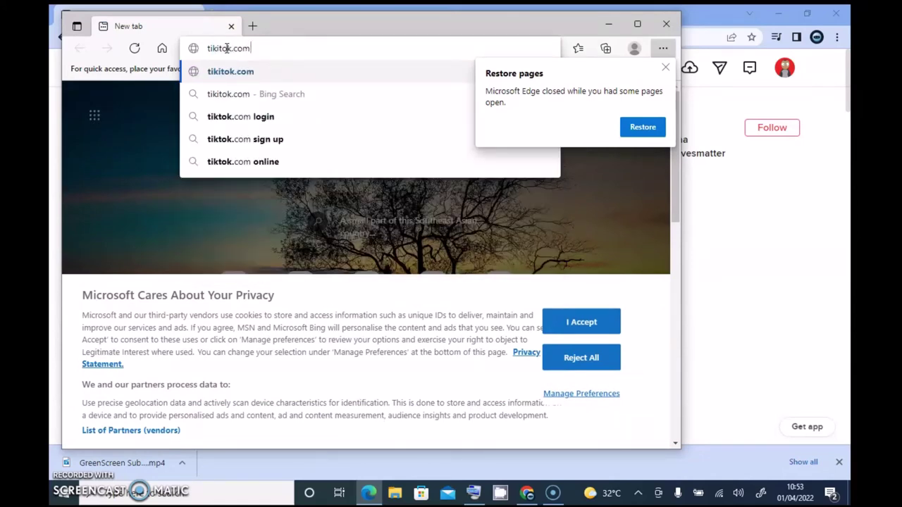
key(Return)
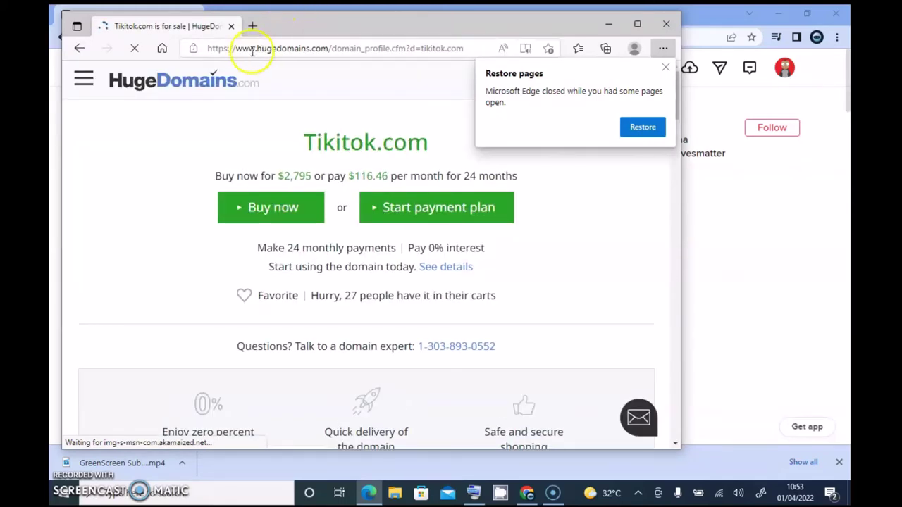
click(254, 50)
text(tik)
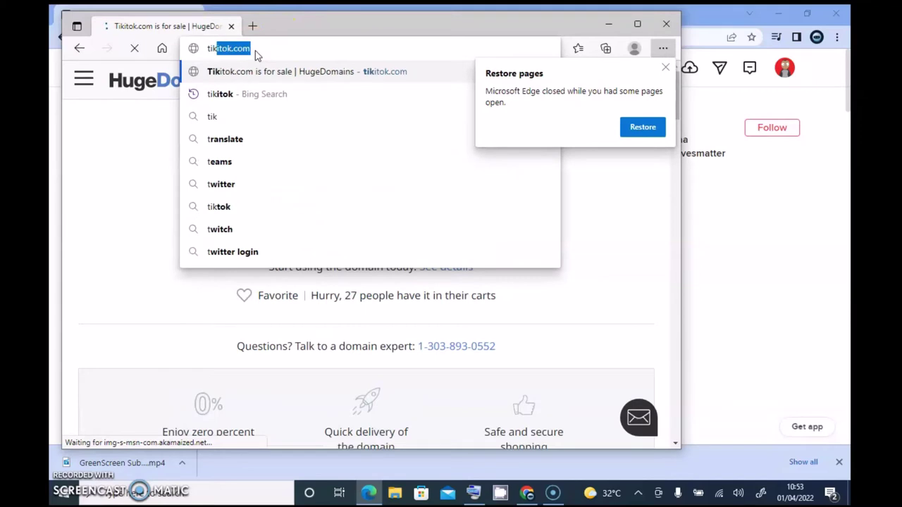
key(Right)
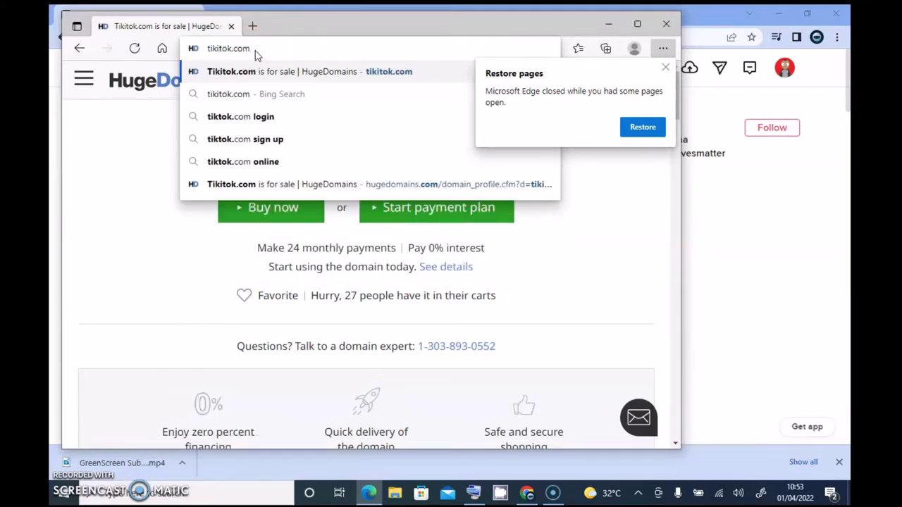
key(Left)
key(Left)
key(Left)
key(Left)
key(Left)
key(Left)
key(Left)
key(BackSpace)
key(Return)
click(284, 54)
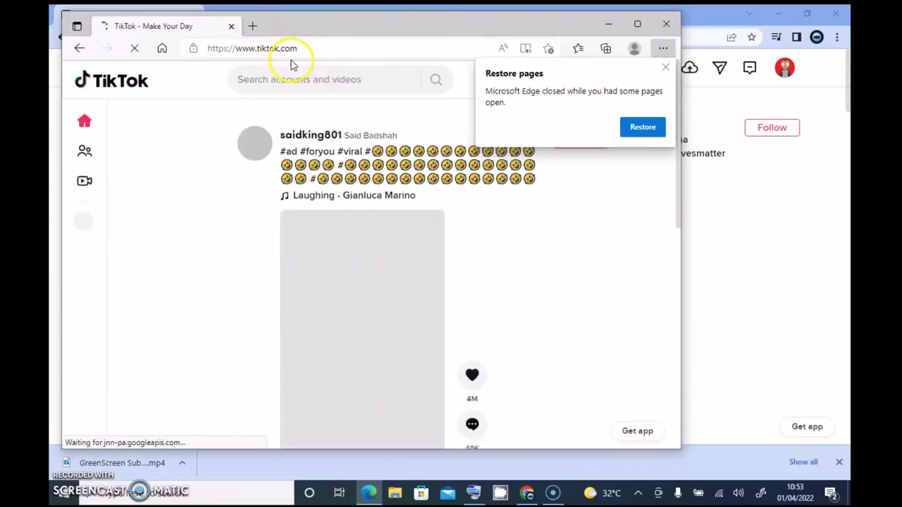
Maximize Edge, pause its video, and switch back to the logged-in TikTok in Chrome.
click(637, 24)
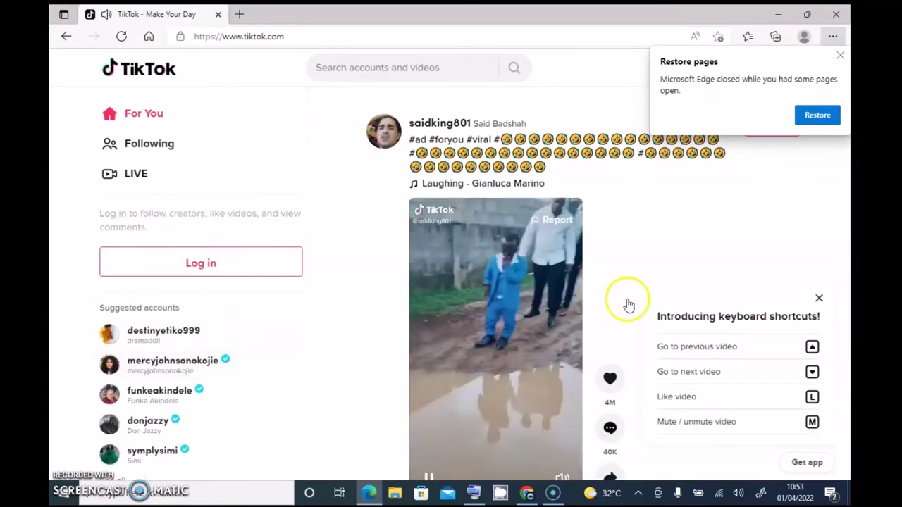
click(428, 478)
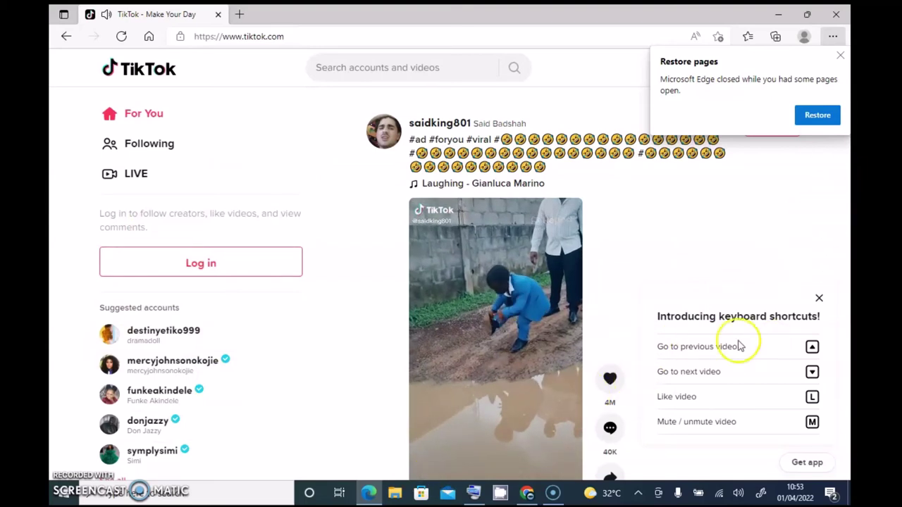
click(527, 493)
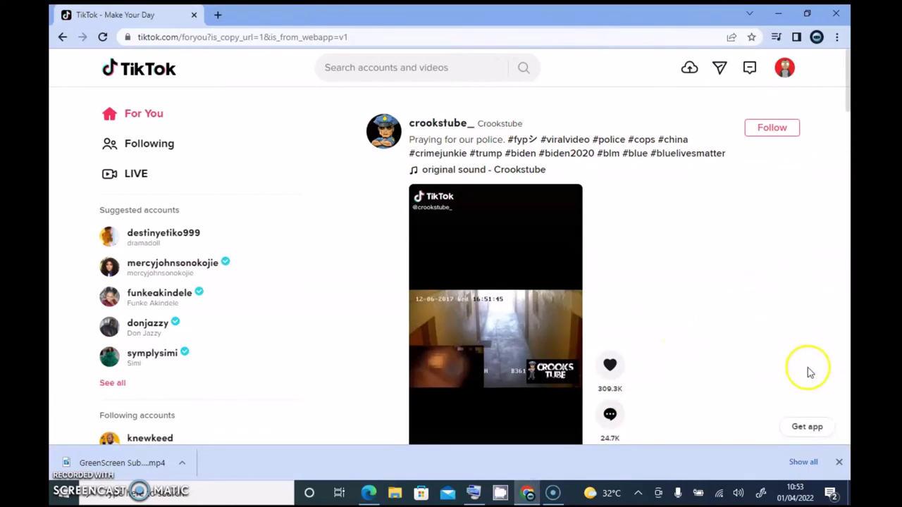
Dismiss Chrome's download bar and open TikTok's Get app panel.
click(839, 463)
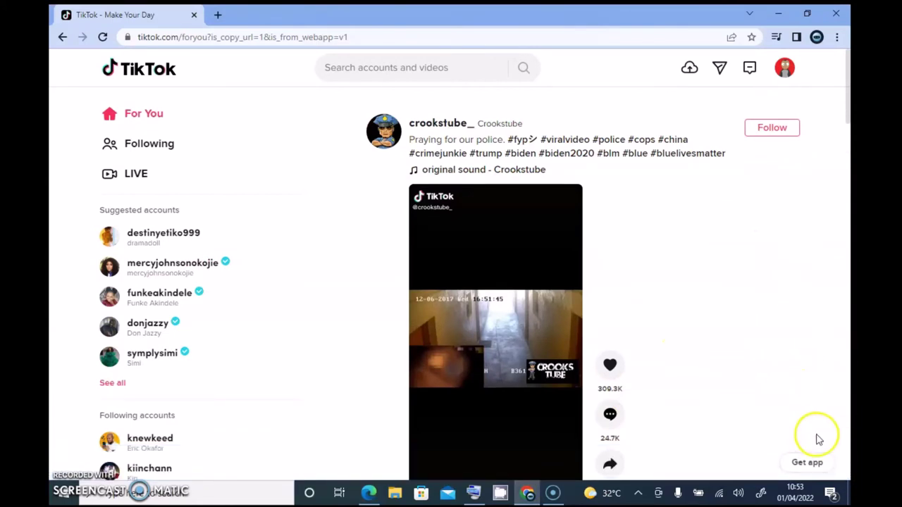
click(808, 463)
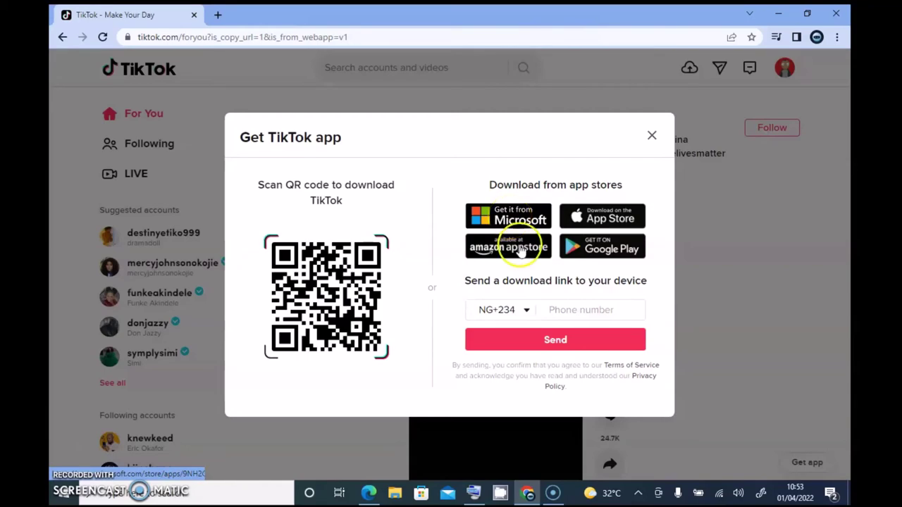
Close the Get TikTok app dialog using its top-right X.
click(653, 134)
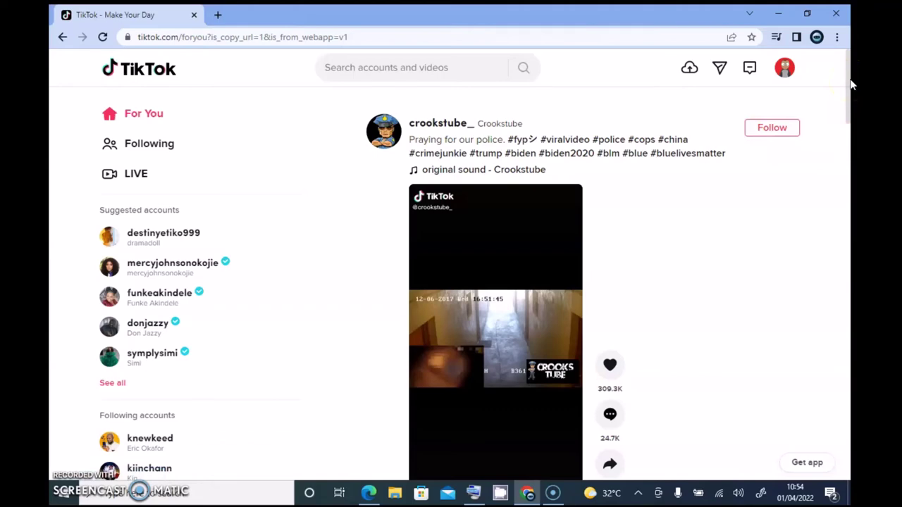
drag(851, 83, 850, 335)
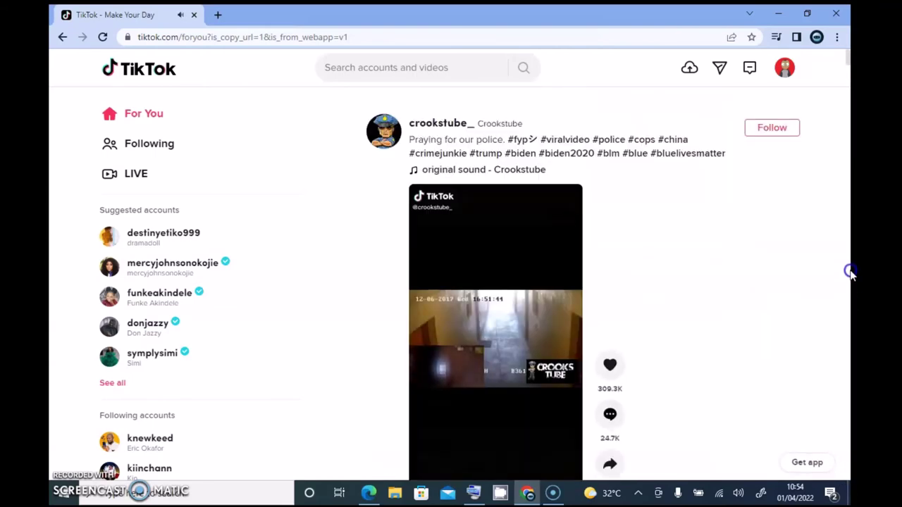
click(429, 465)
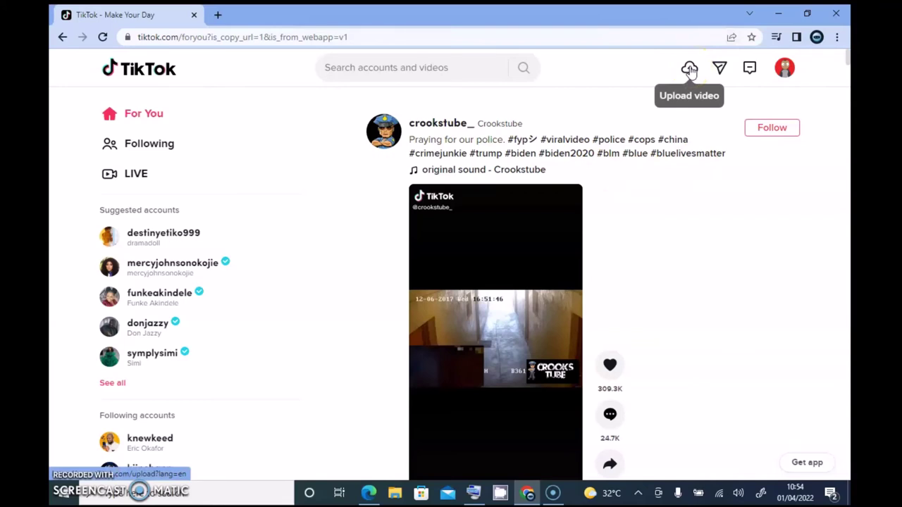
Open the video upload page and review the 'Who can view' choices, keeping Public.
click(691, 68)
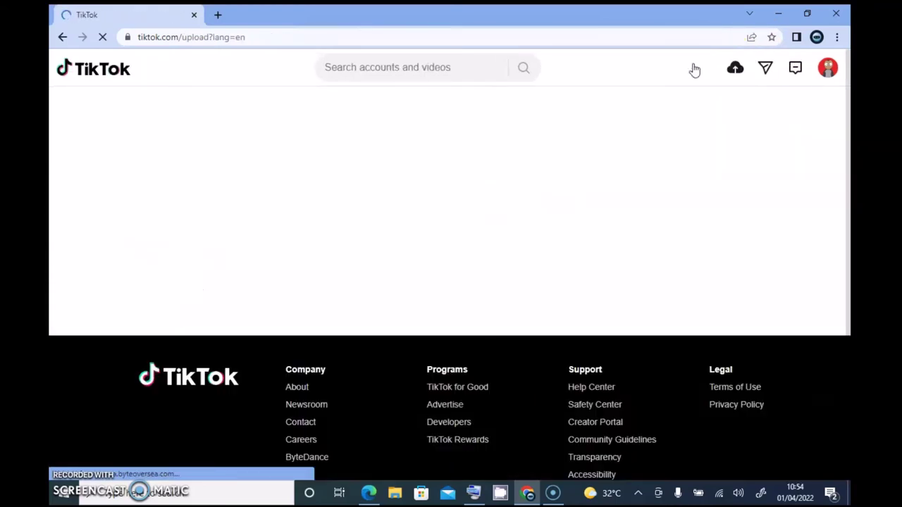
click(733, 70)
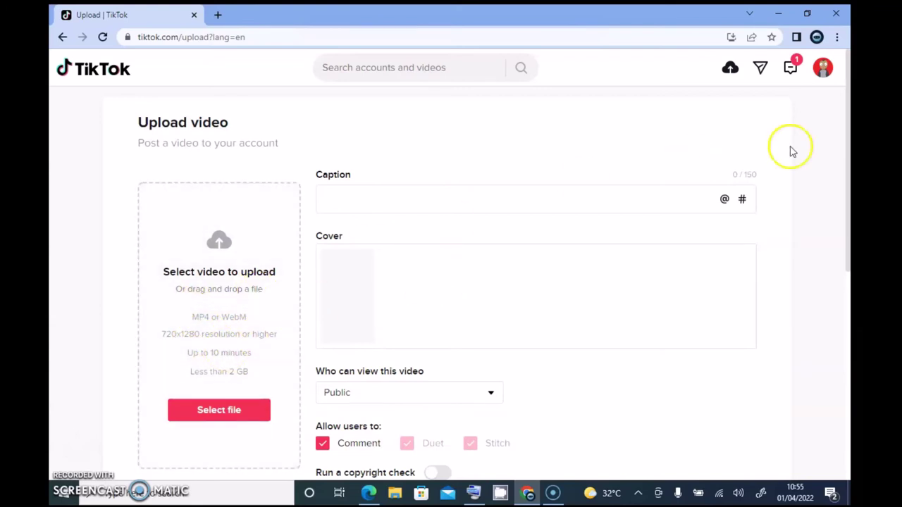
drag(848, 138, 849, 181)
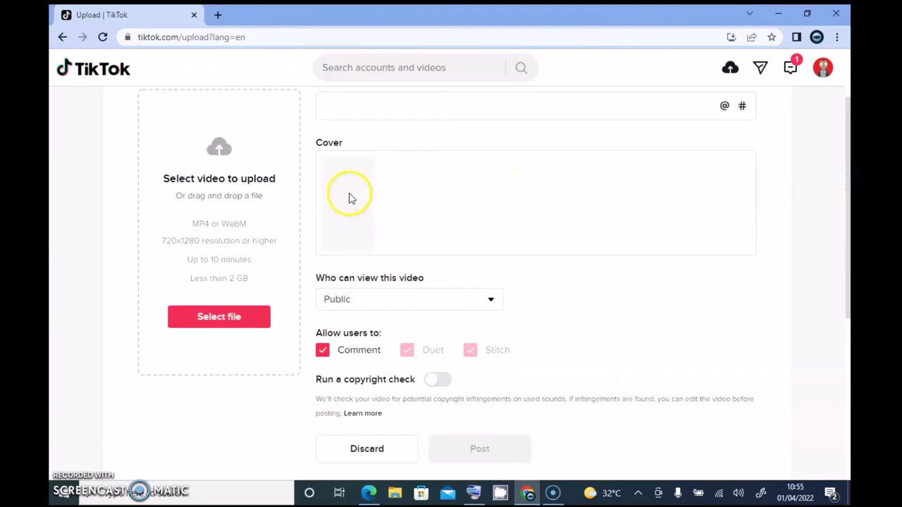
click(440, 303)
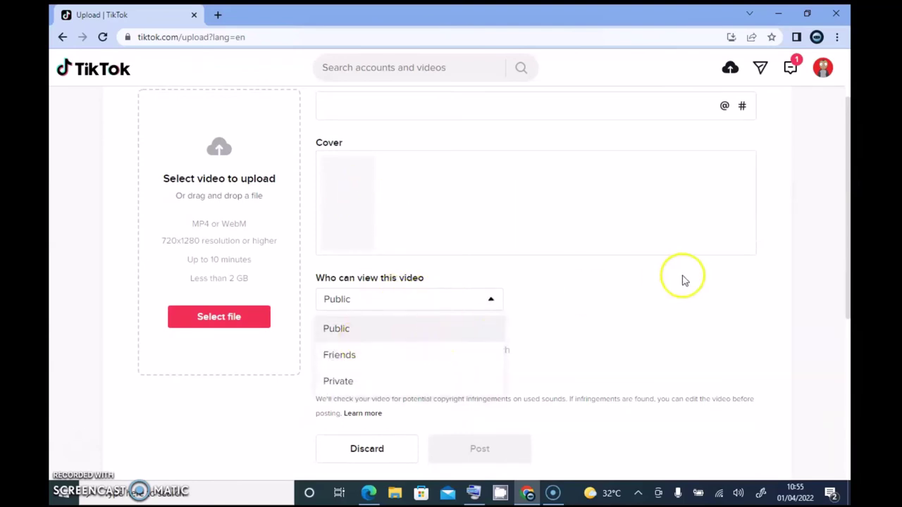
click(497, 300)
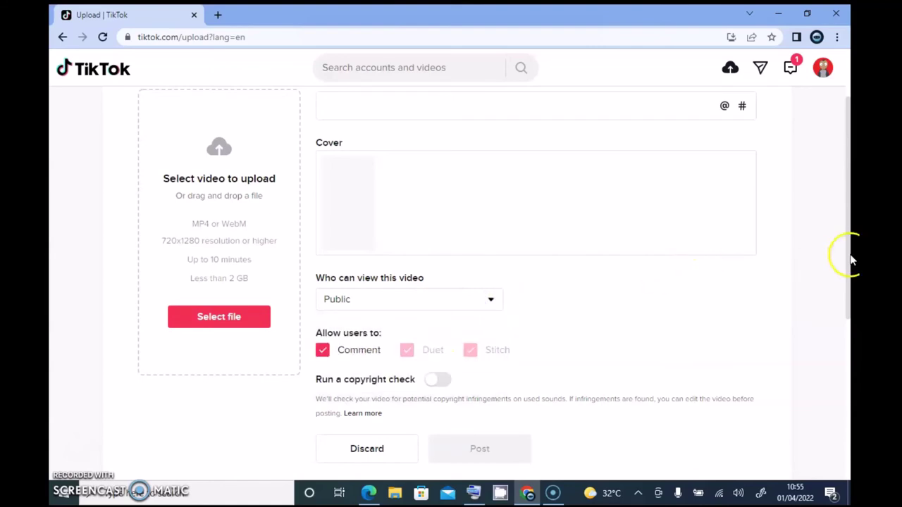
Scroll through the upload form, then go to the Messages inbox with six conversations.
drag(850, 246, 850, 346)
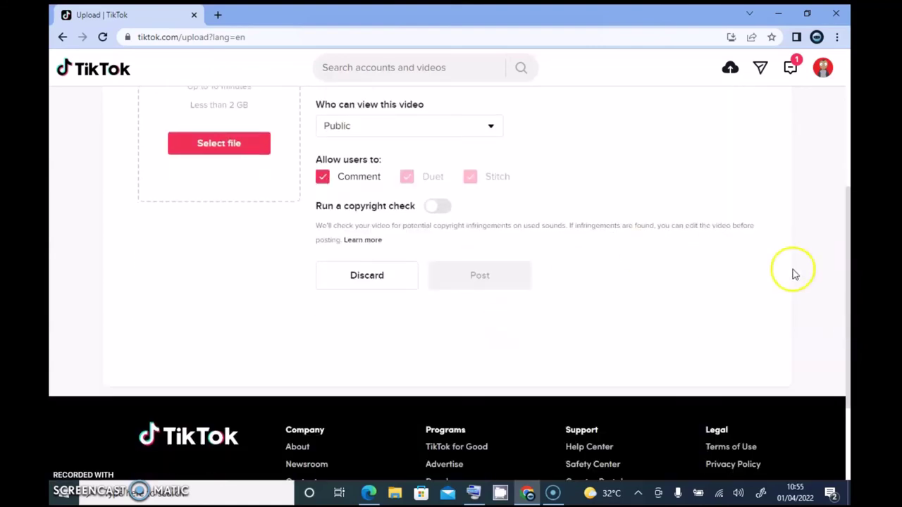
drag(851, 270, 851, 123)
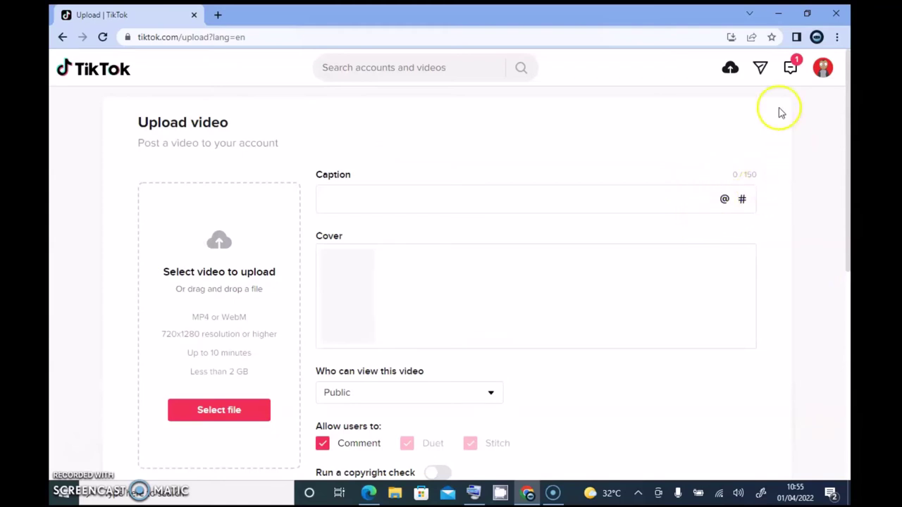
click(760, 71)
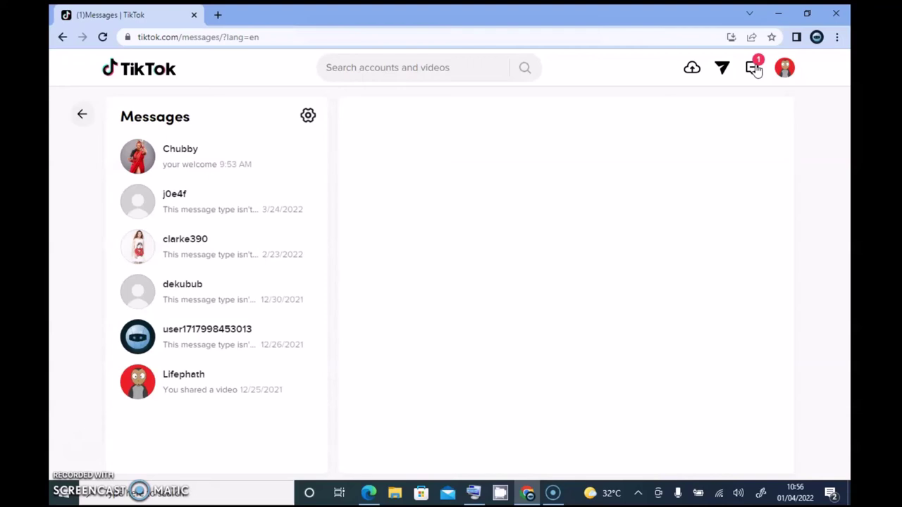
View and close the Notifications panel, then bring up the profile avatar's account menu.
click(753, 68)
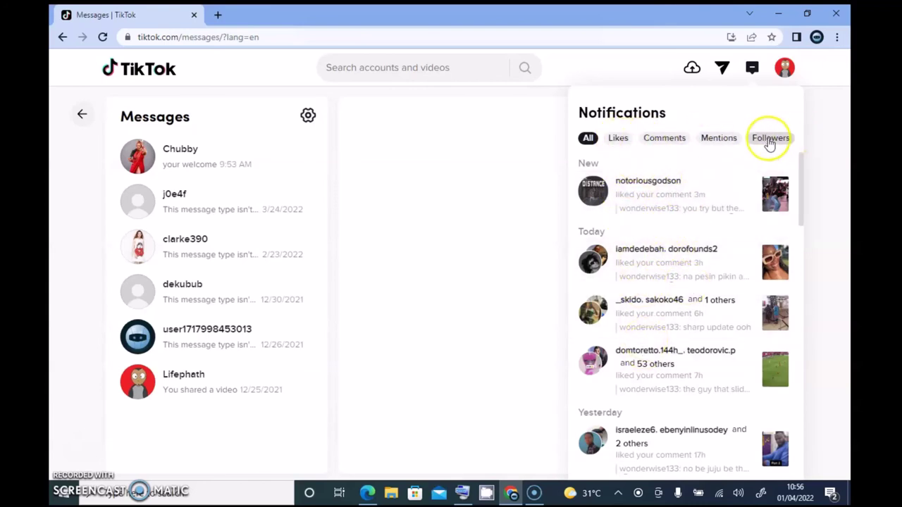
click(753, 67)
mouse_move(788, 69)
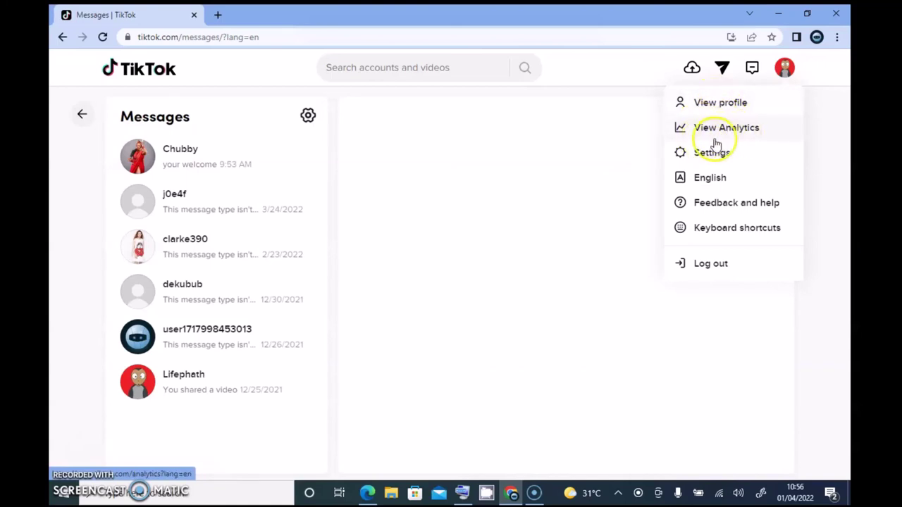
Change the interface language from English to العربية (Arabic) in the account menu.
click(701, 184)
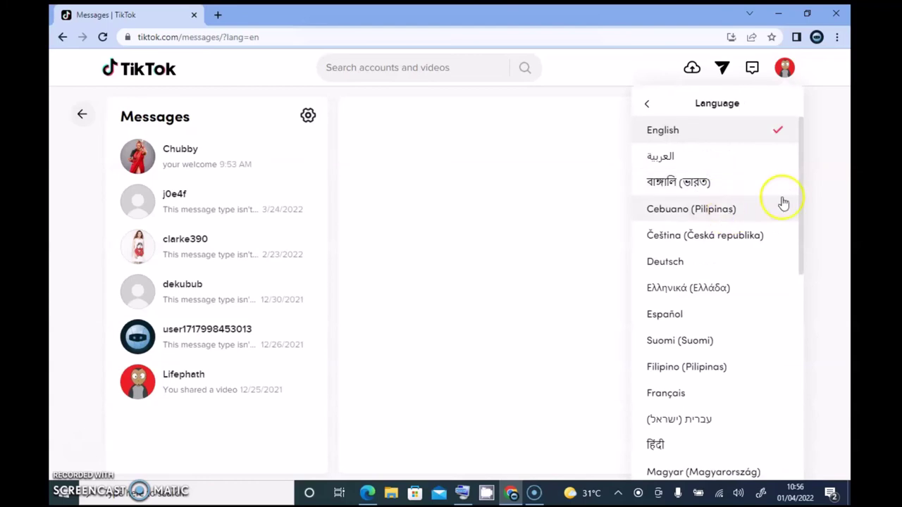
click(681, 160)
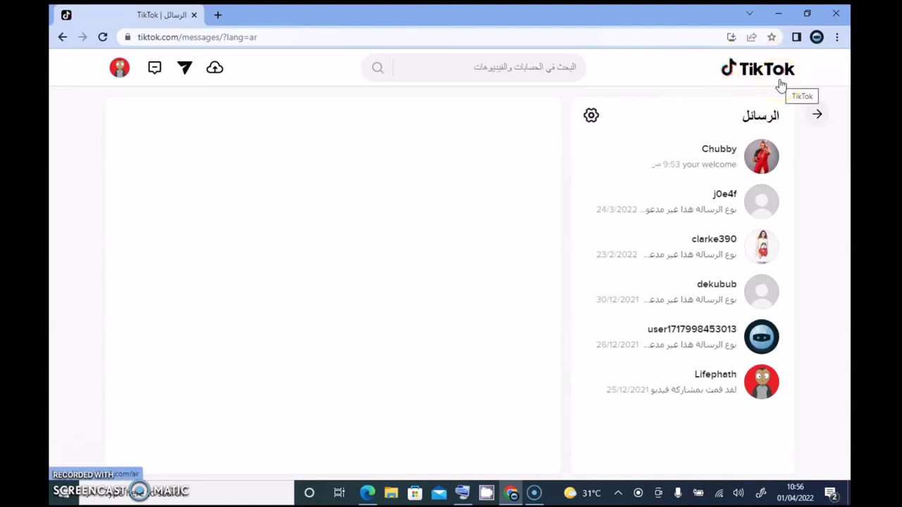
Change the interface language from العربية back to English in the profile menu.
click(800, 83)
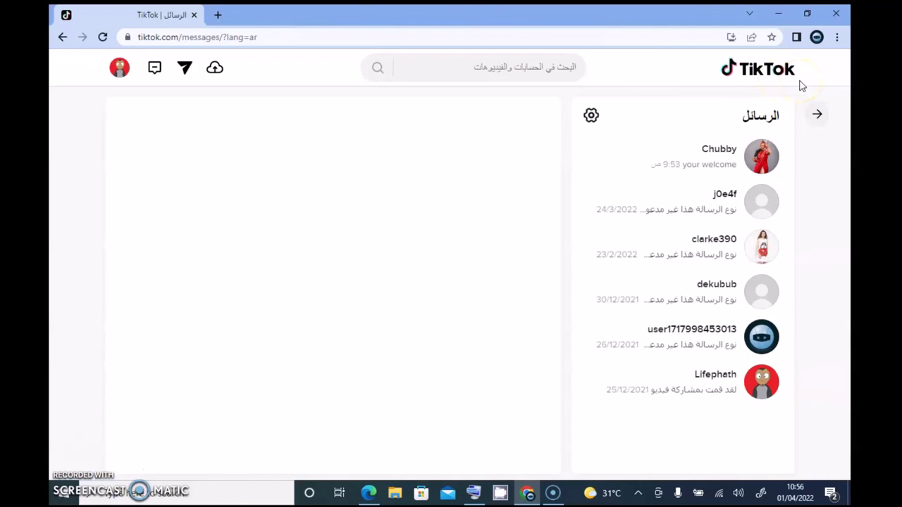
mouse_move(121, 73)
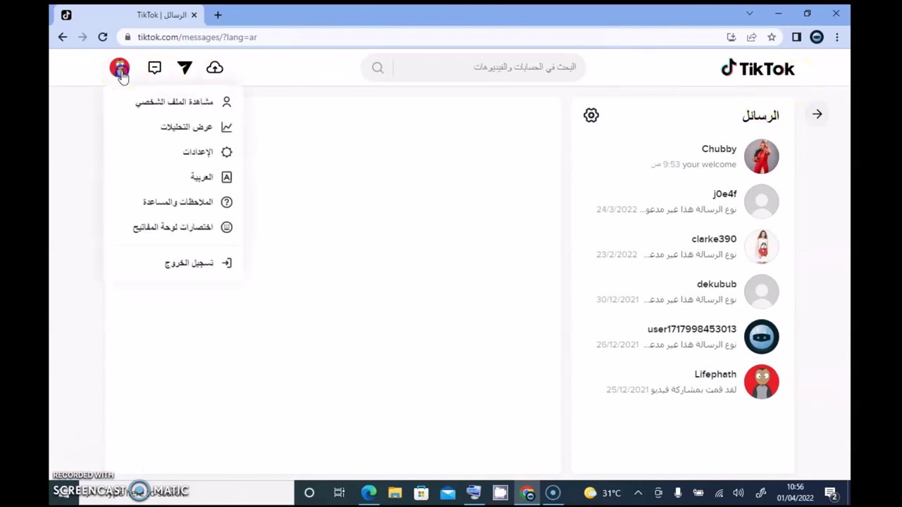
click(224, 177)
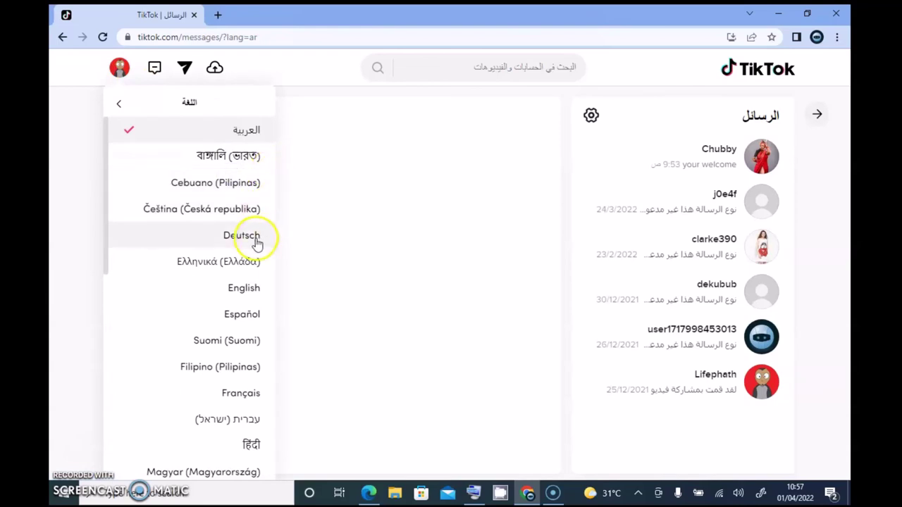
click(248, 288)
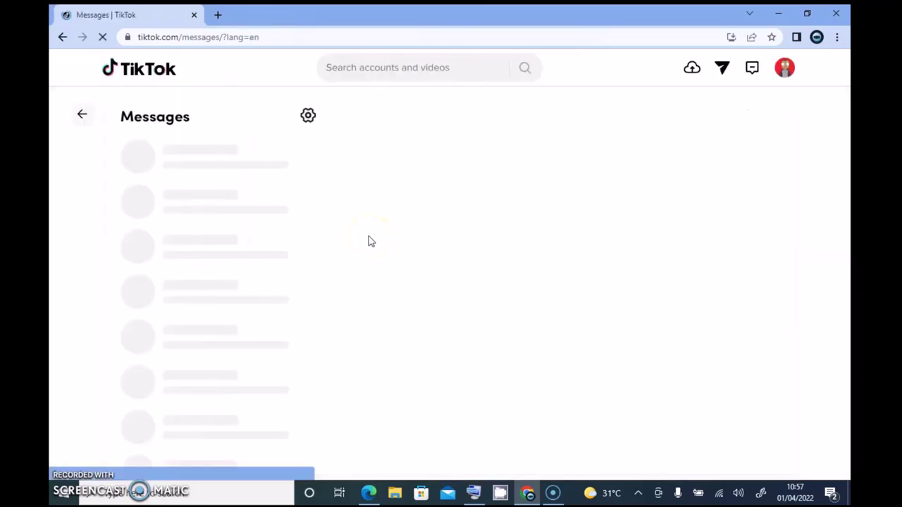